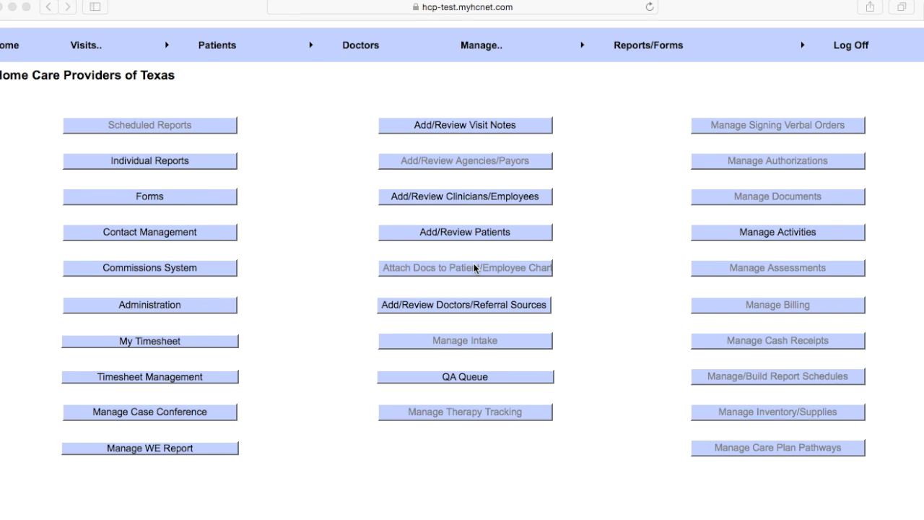
Search patients by surname, select the second match, and open their Verbal Orders page
click(92, 49)
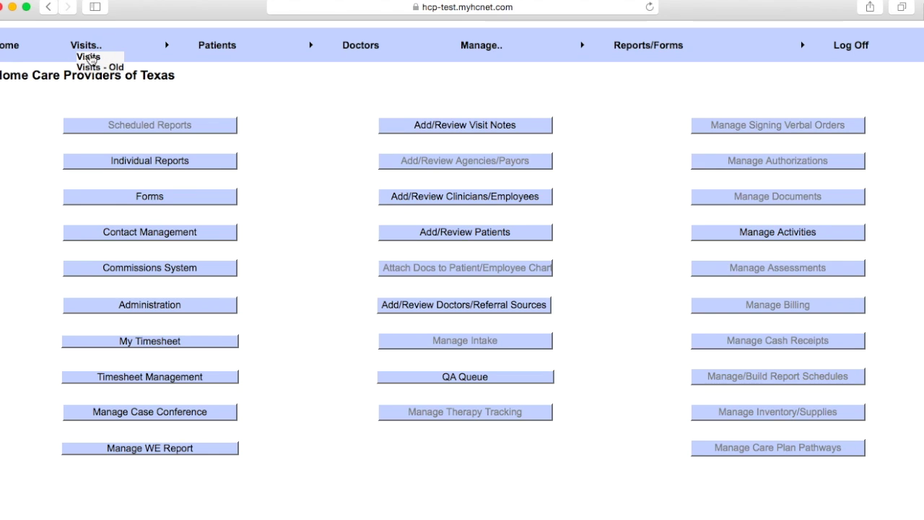
click(91, 58)
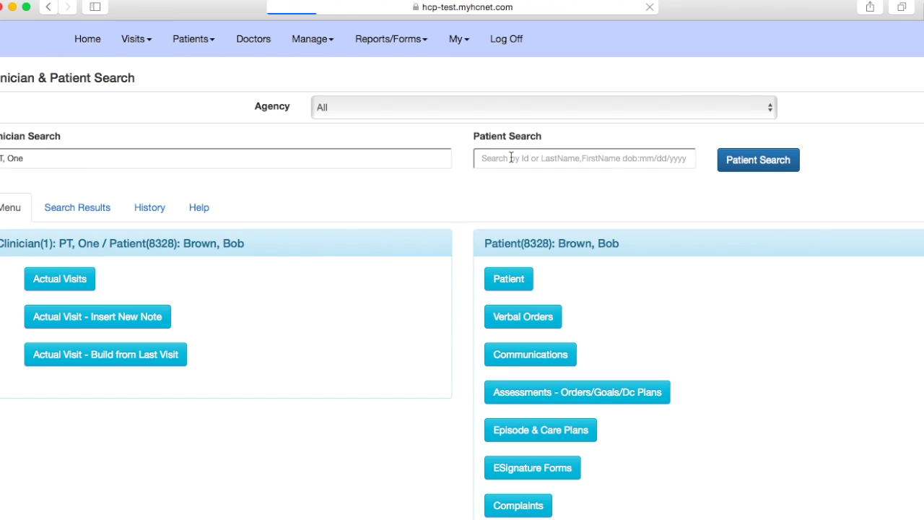
click(625, 157)
text(smith)
key(Return)
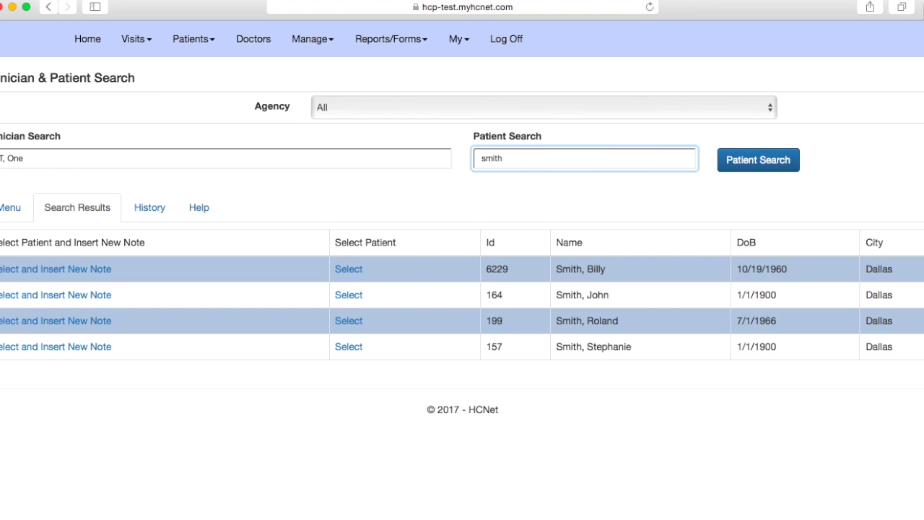
click(349, 296)
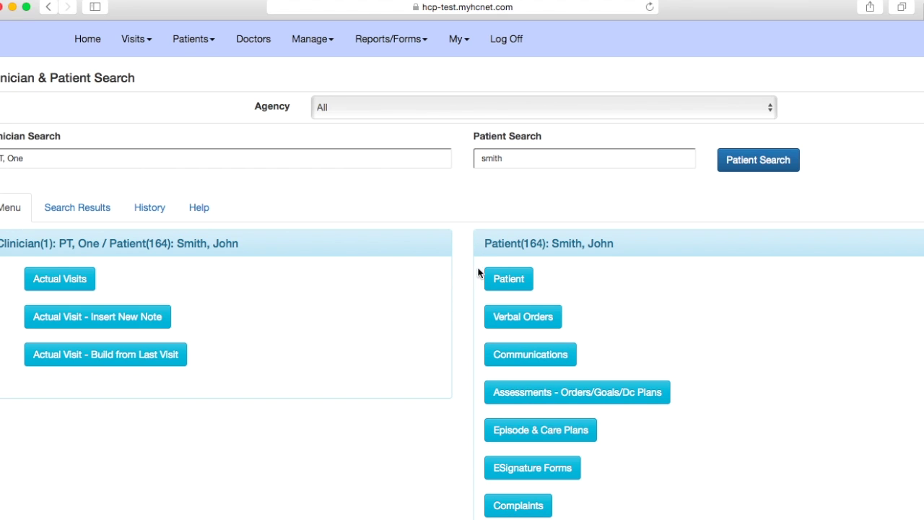
scroll(635, 323, down, 1)
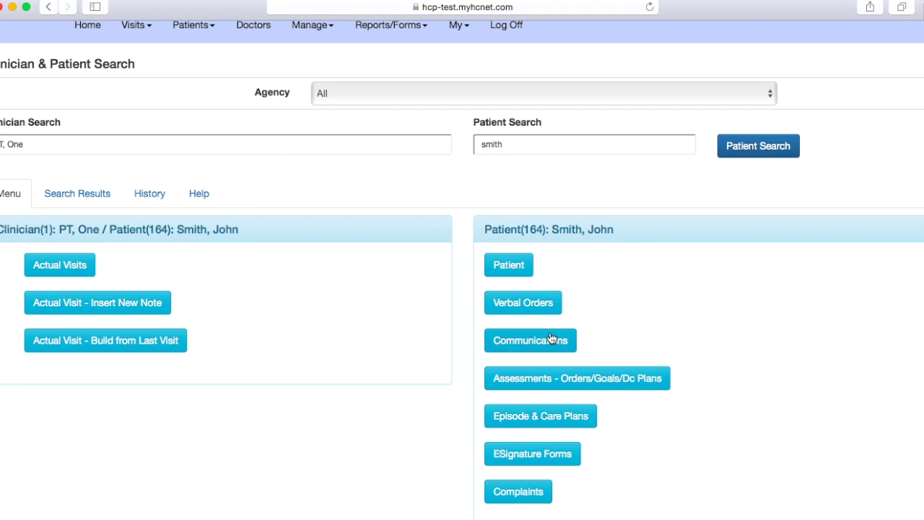
click(533, 309)
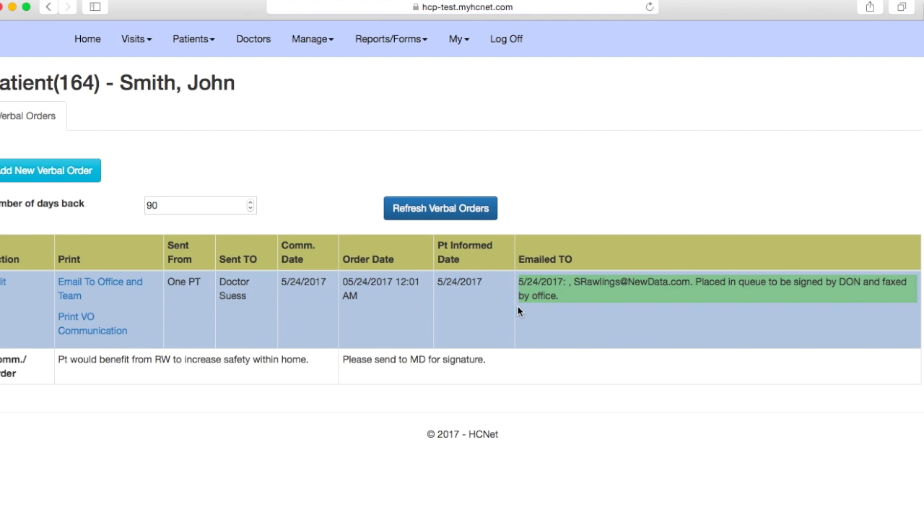
Start a new verbal order with the note 'Pt will benefit from shower chair to increase independence and safety within the home'
click(74, 176)
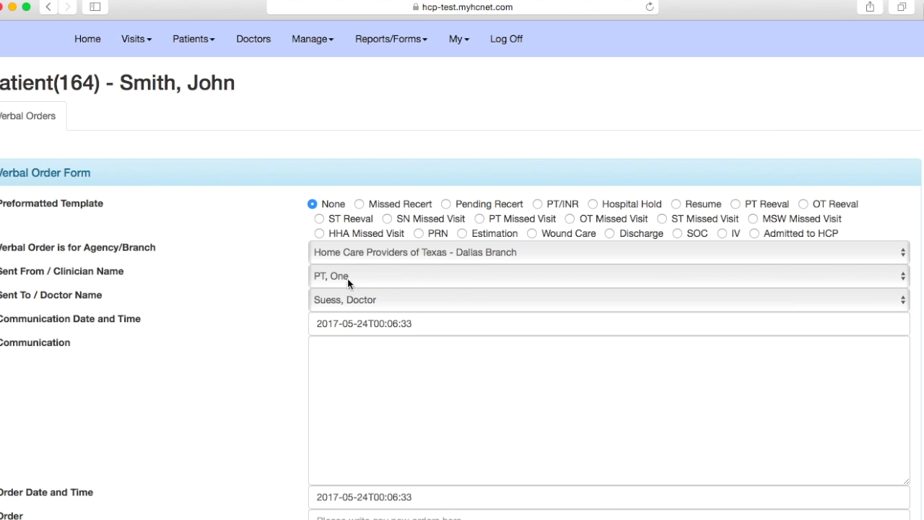
scroll(345, 280, down, 2)
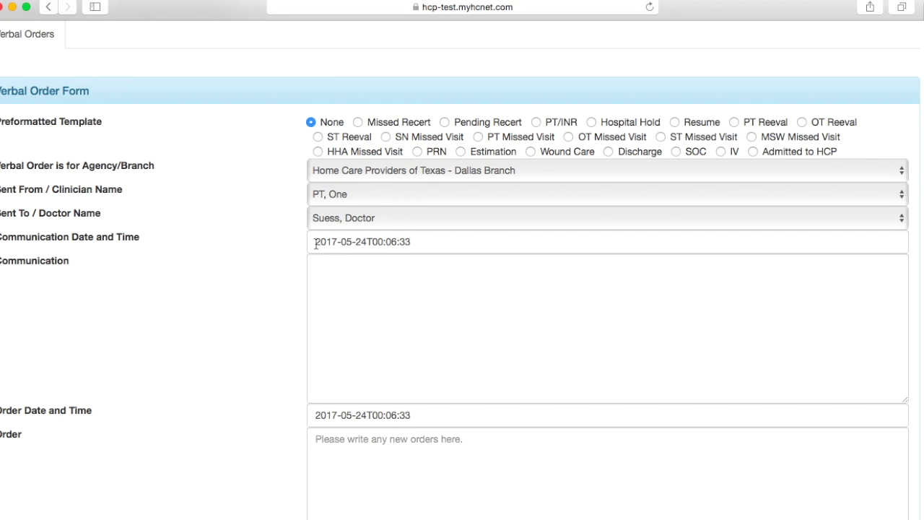
scroll(316, 244, down, 1)
scroll(315, 244, down, 5)
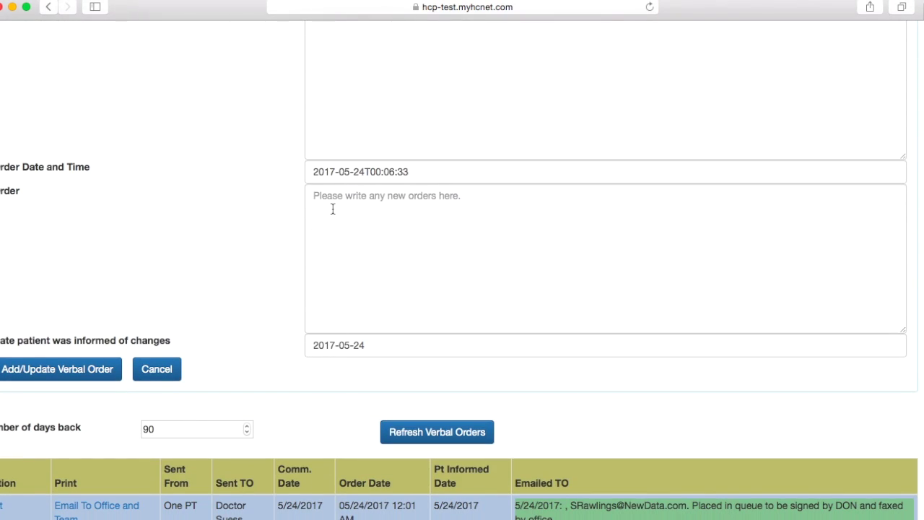
scroll(332, 209, up, 5)
click(351, 237)
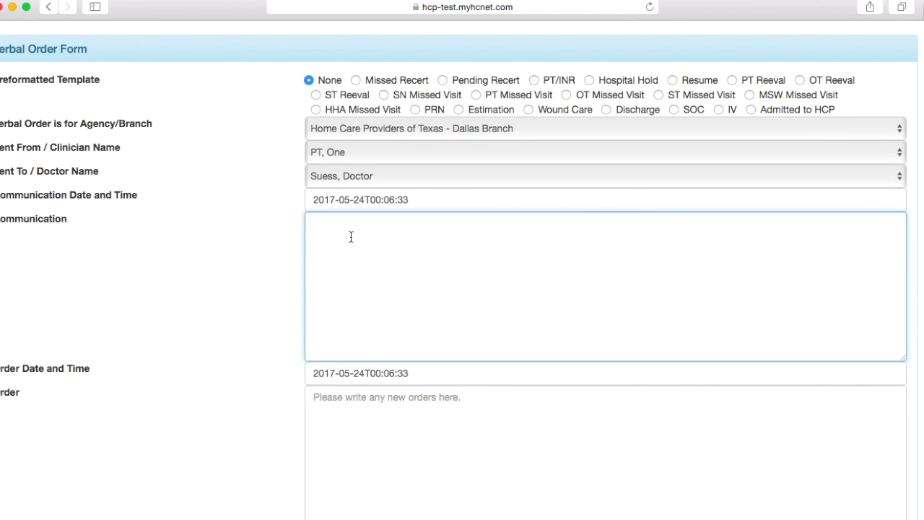
text(Pt will benefit from shower chair to i)
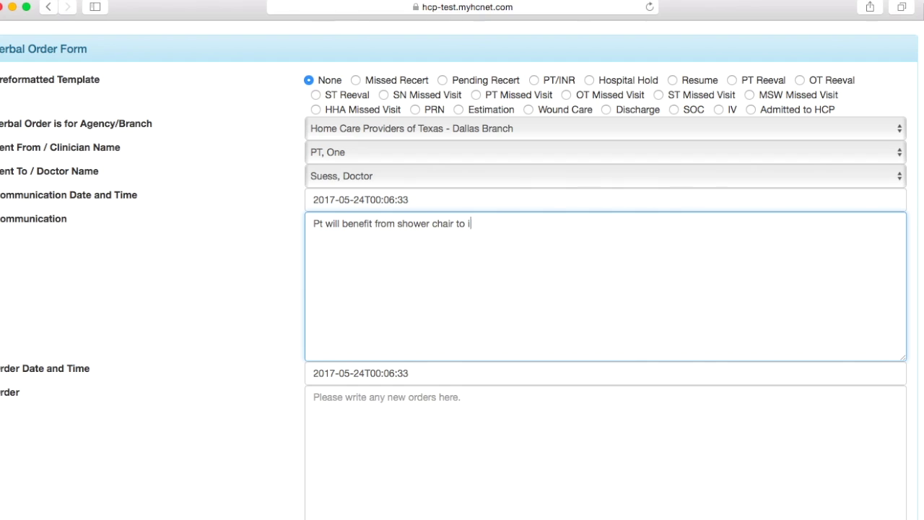
text(ncrease independence an)
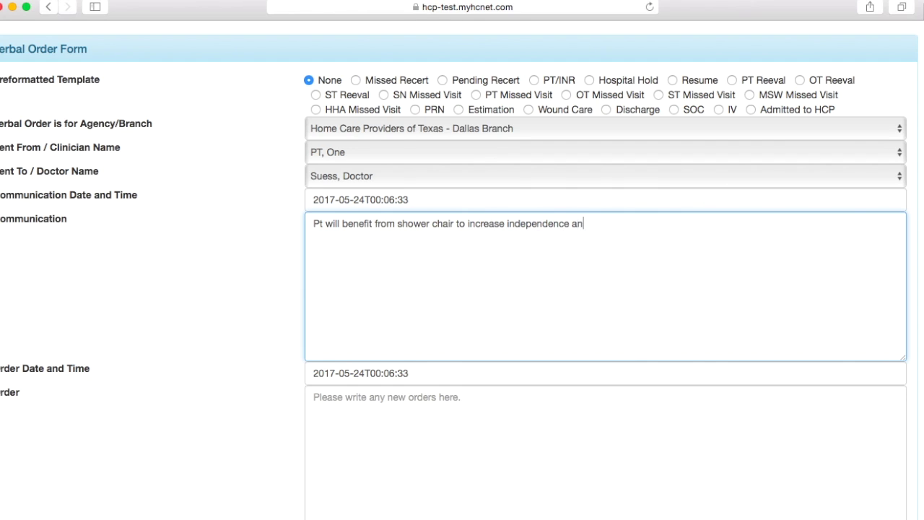
text(d safety within the home.)
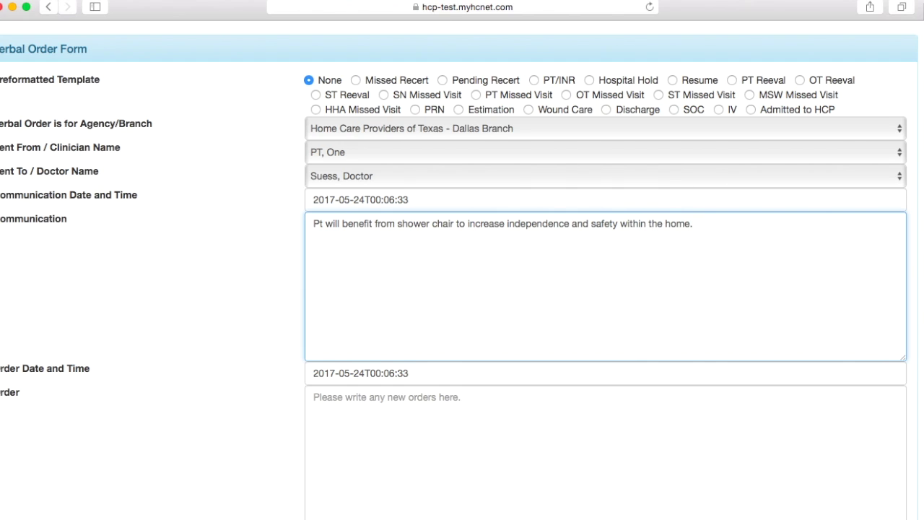
Copy the note into the Order field, prefix 'Please send to MD for signature.', and save the order
drag(312, 225, 768, 229)
right_click(615, 225)
click(640, 281)
click(423, 394)
key(super+v)
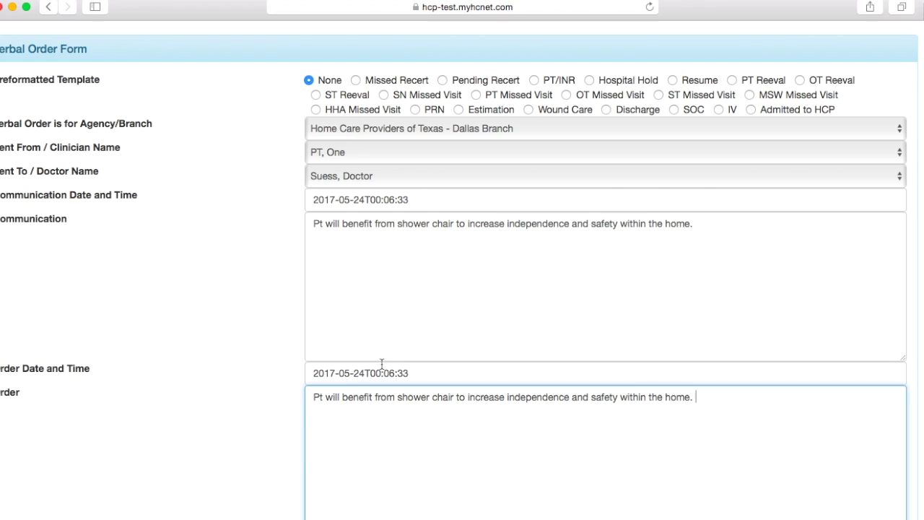
click(310, 396)
text(Please send t)
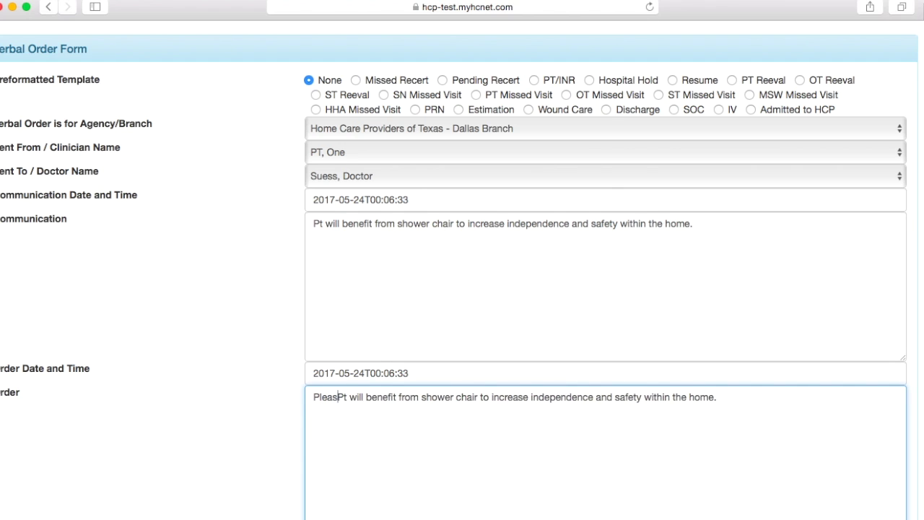
text(o MD )
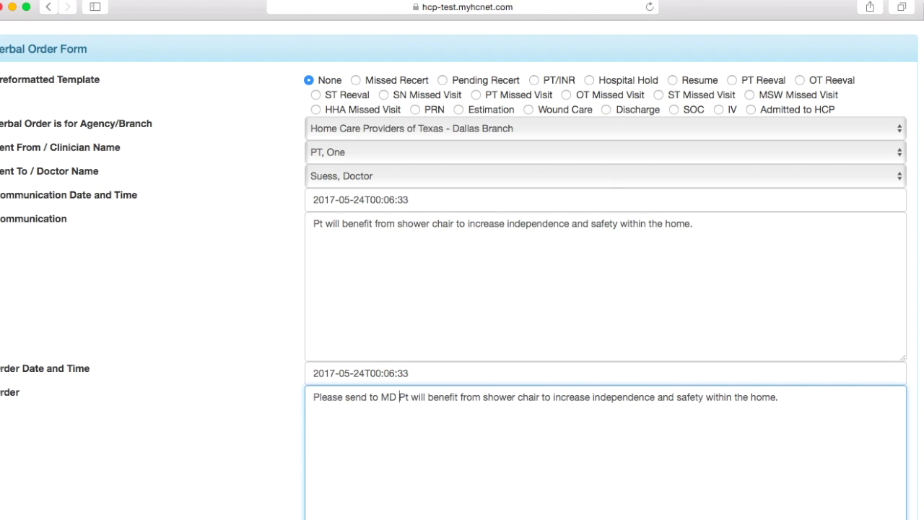
text(for signatur)
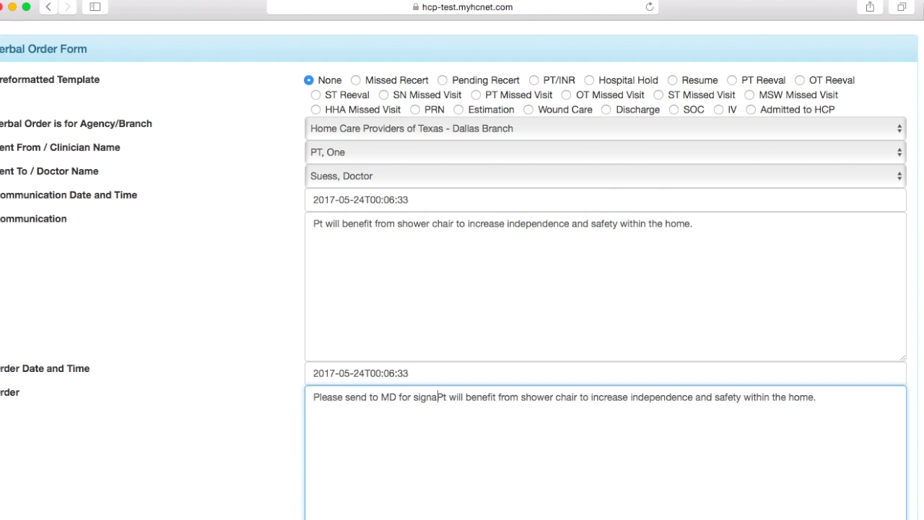
text(e.)
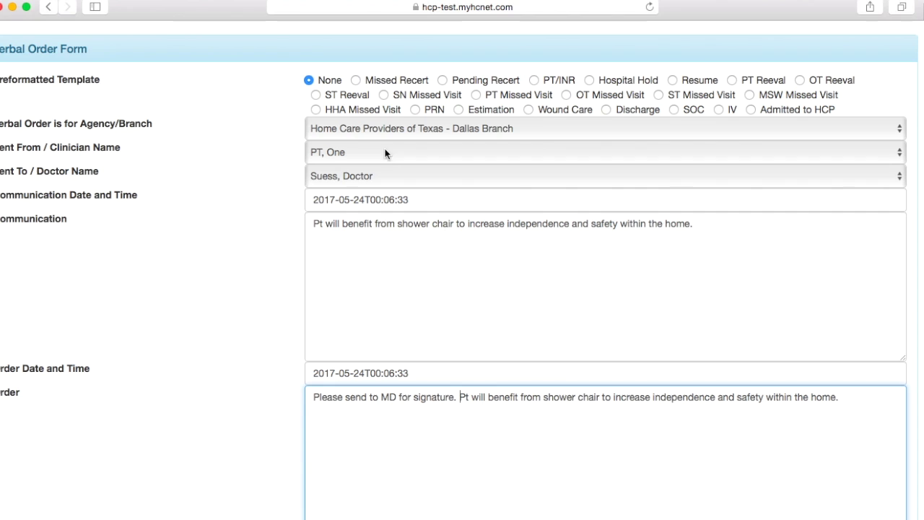
scroll(366, 196, down, 2)
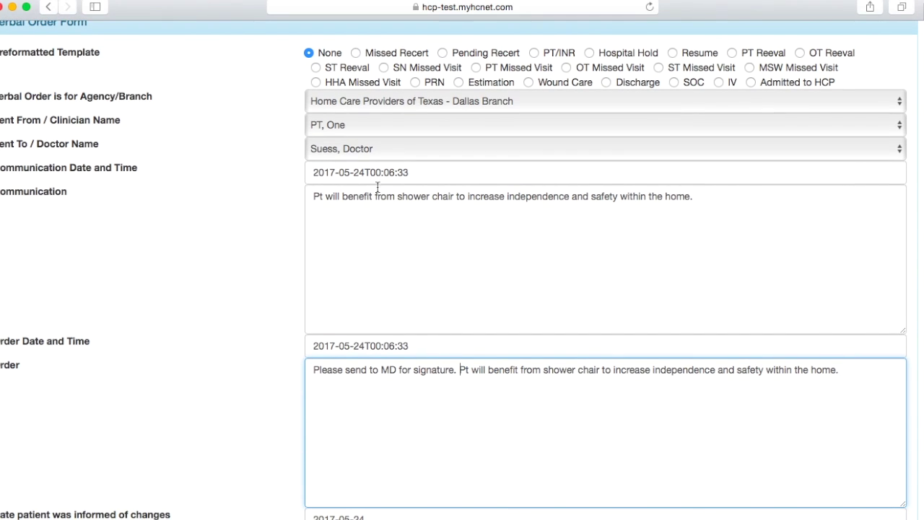
scroll(321, 180, down, 3)
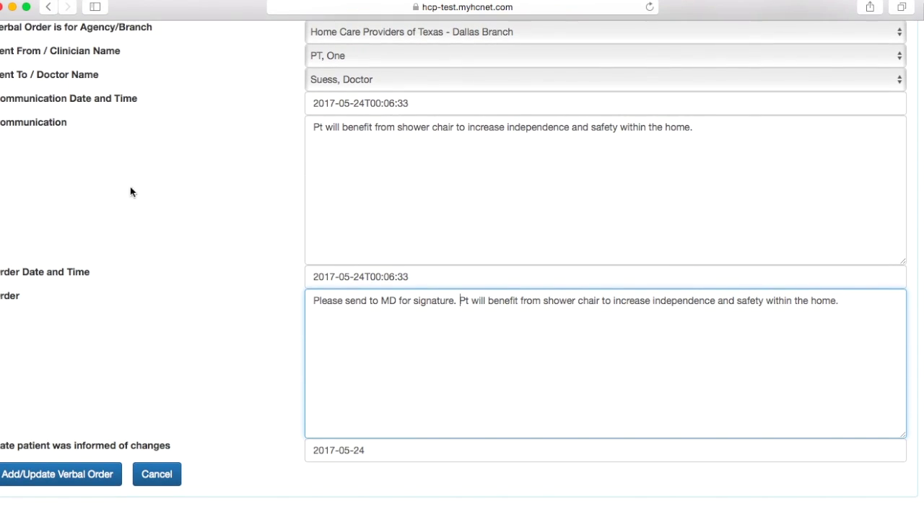
click(77, 474)
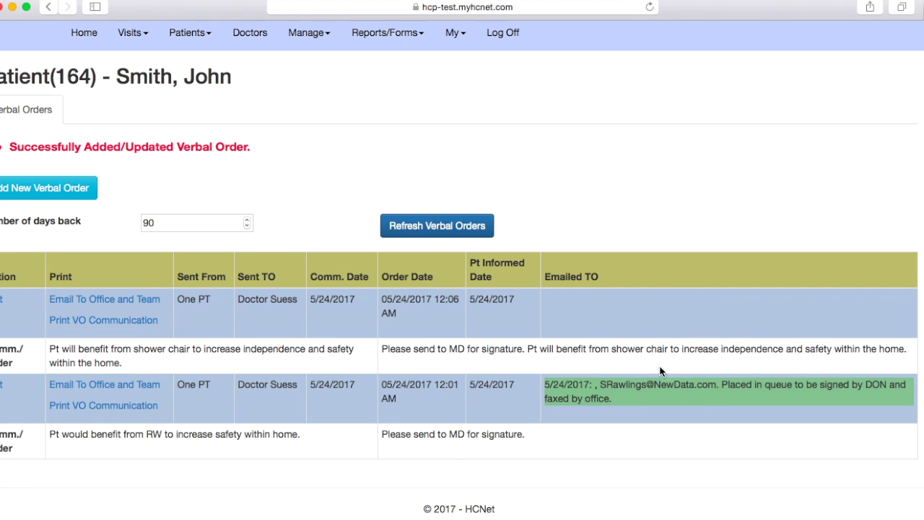
Email the shower-chair verbal order to the office and team
click(100, 306)
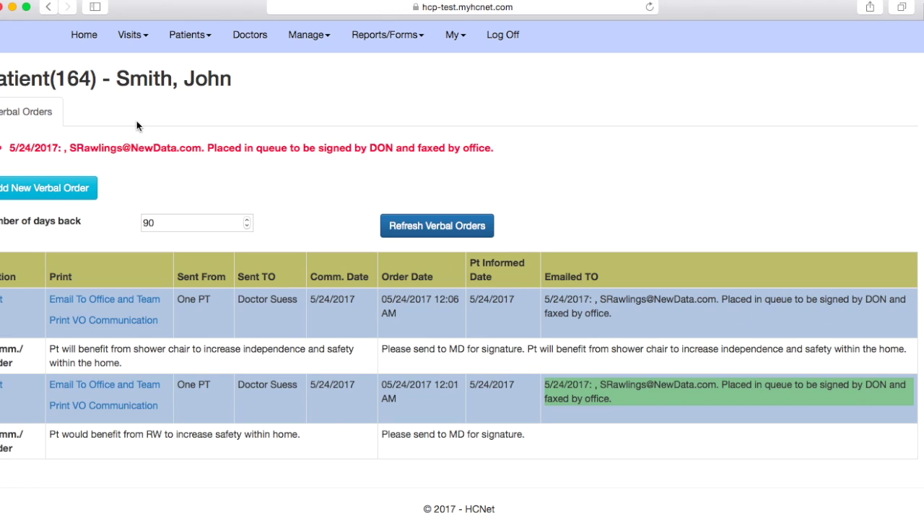
click(133, 36)
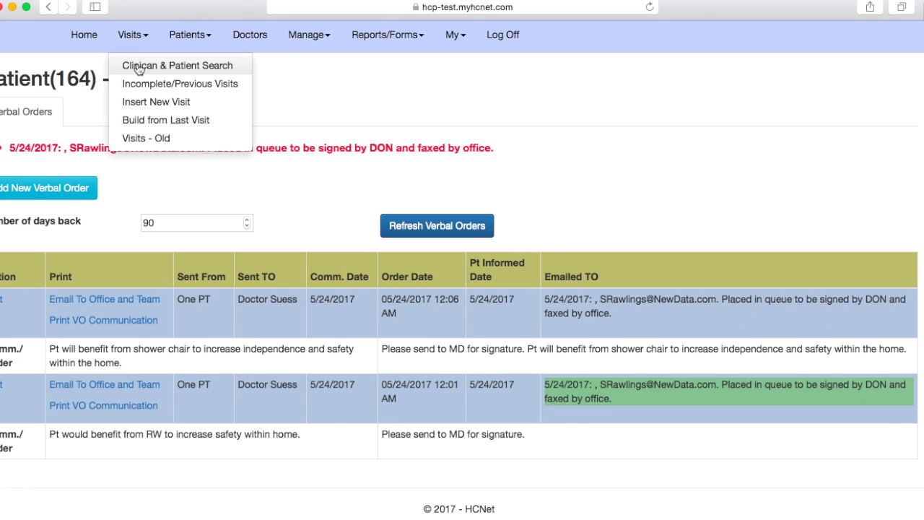
Go to the patient's communications and begin a new communication entry
click(138, 67)
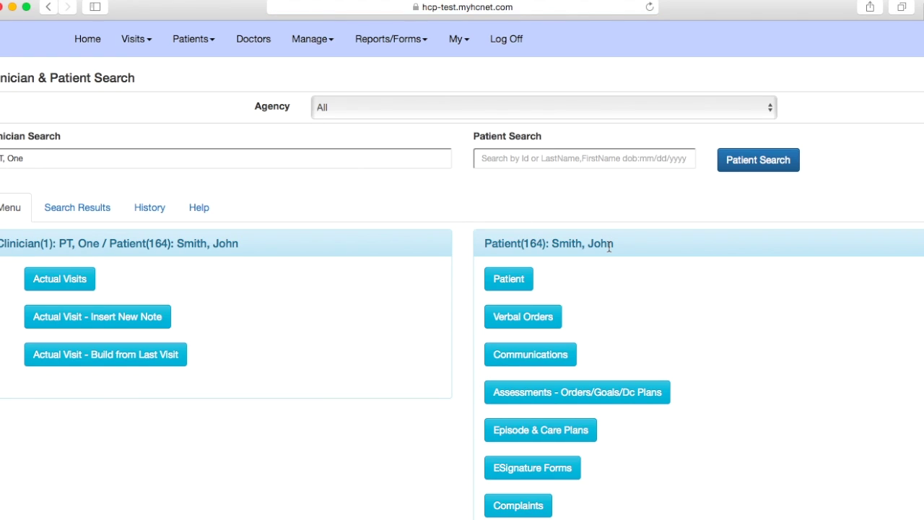
scroll(610, 245, down, 2)
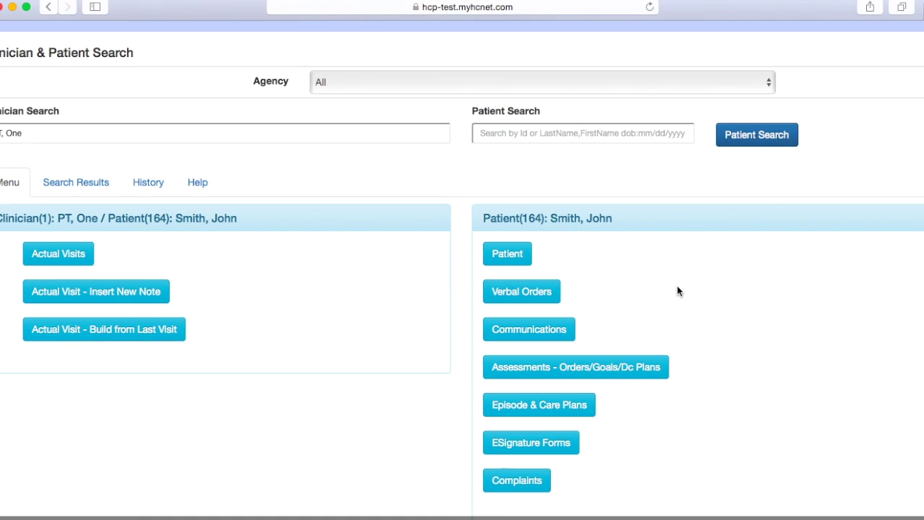
click(562, 332)
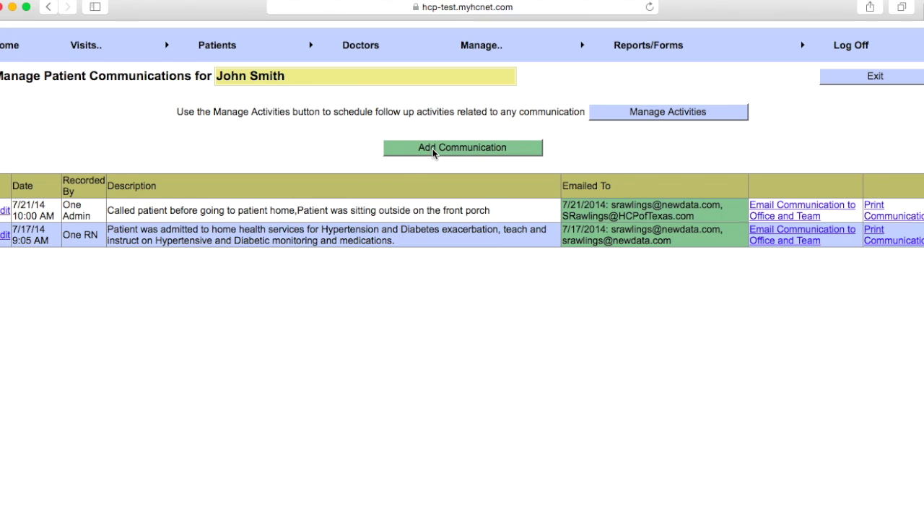
click(433, 149)
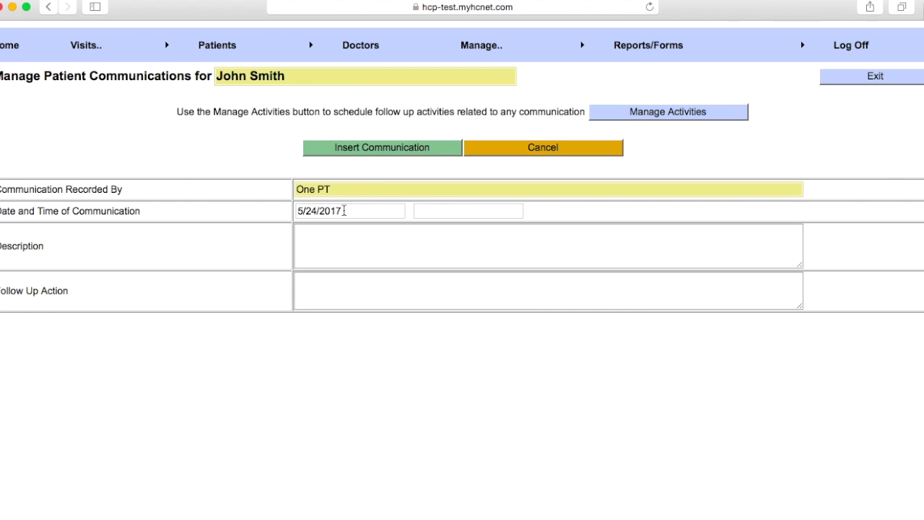
Insert a 10:00 communication noting the patient's new phone number, with follow-up action FYI
click(440, 209)
text(10:00)
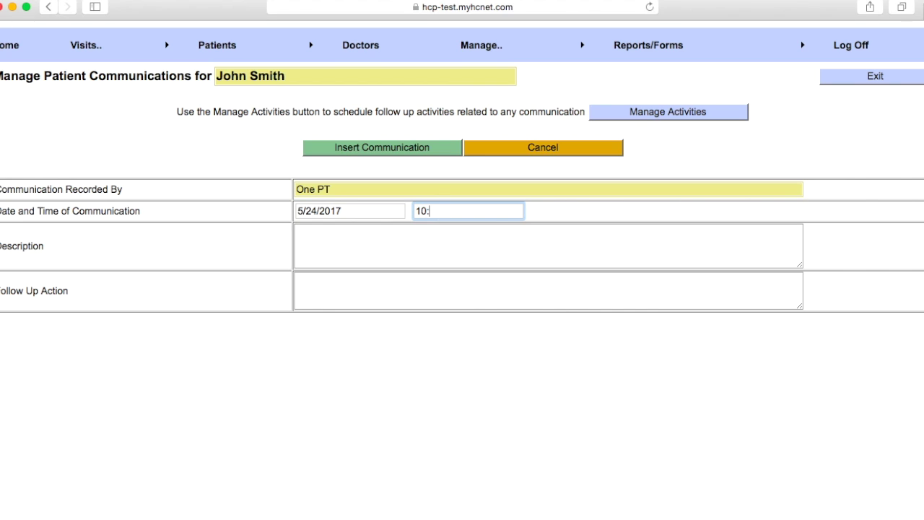
click(444, 232)
text(Pt 's )
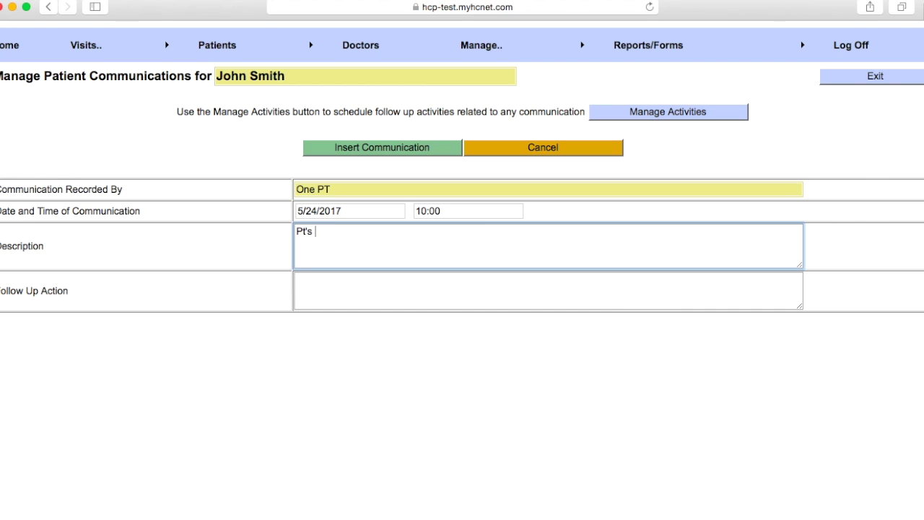
text(phone number has change to)
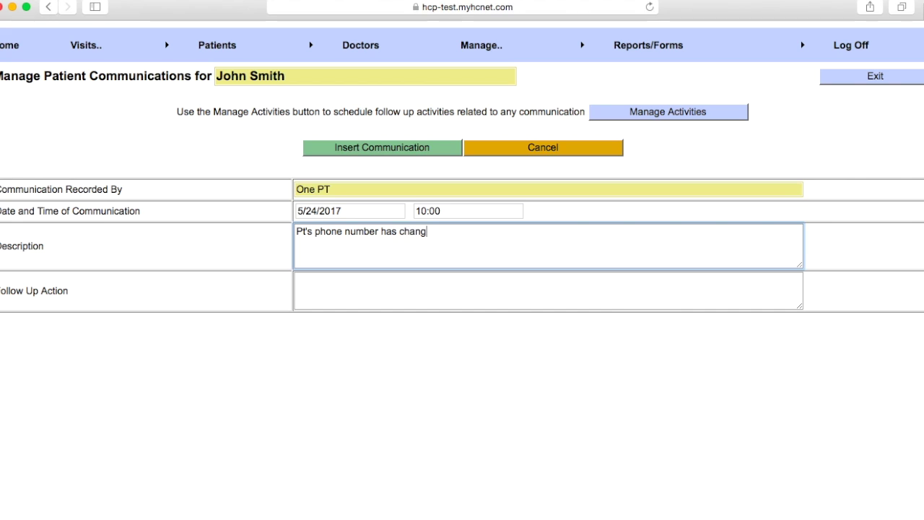
key(BackSpace)
key(BackSpace)
key(BackSpace)
text(d)
key(BackSpace)
key(BackSpace)
text(d to `)
key(BackSpace)
text(123-456-789)
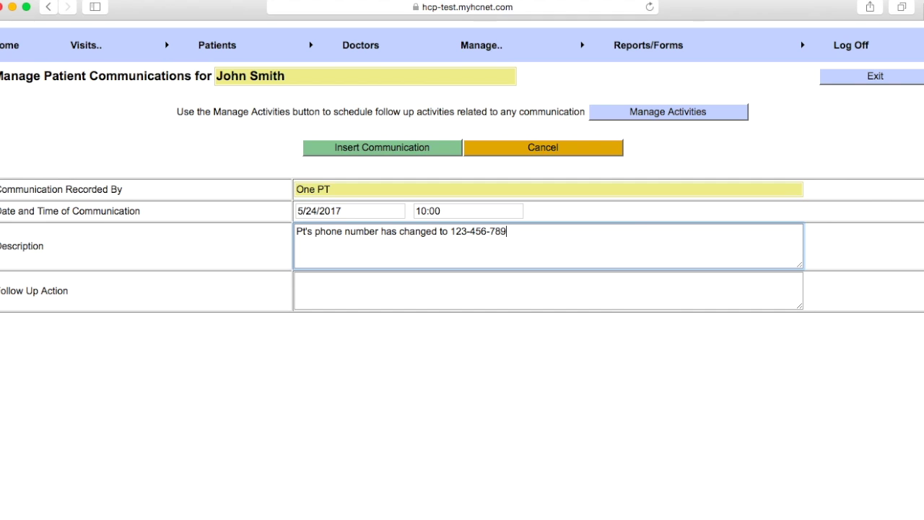
text(0)
click(394, 294)
text(FYI)
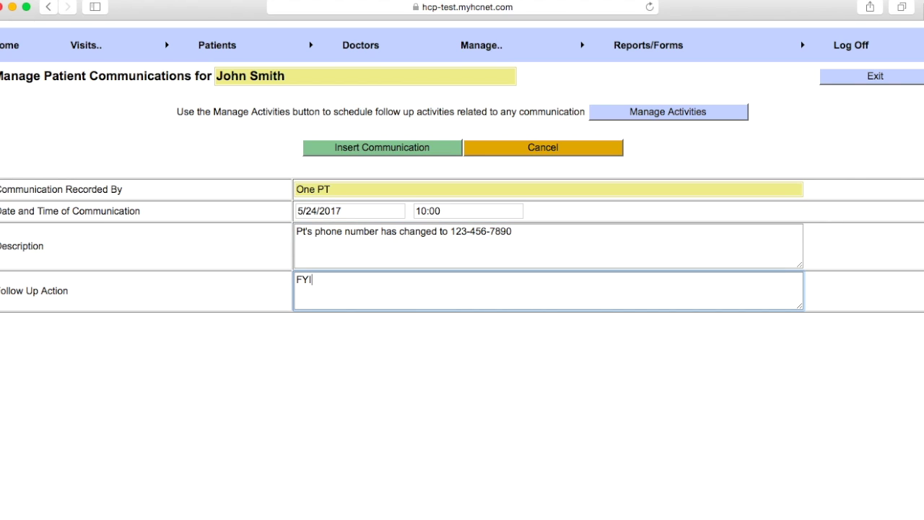
click(379, 150)
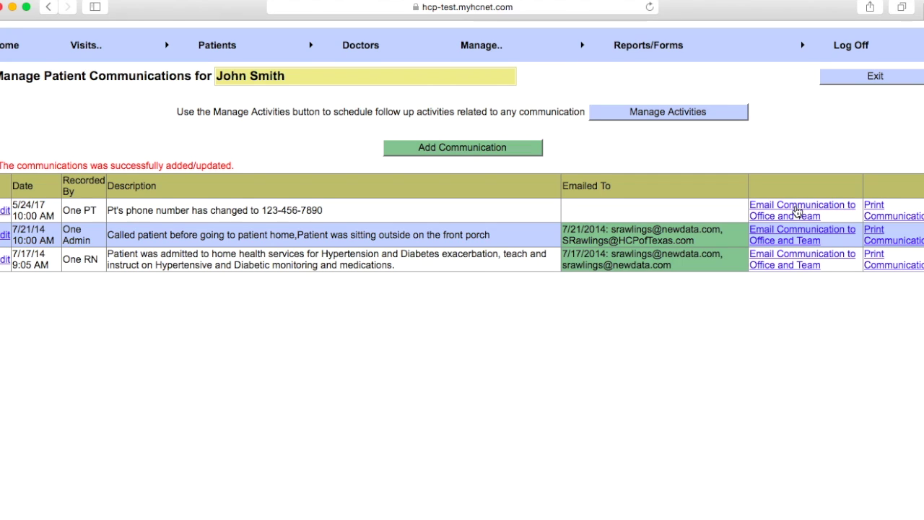
Email the 10:00 phone-number communication to the office and team
click(797, 210)
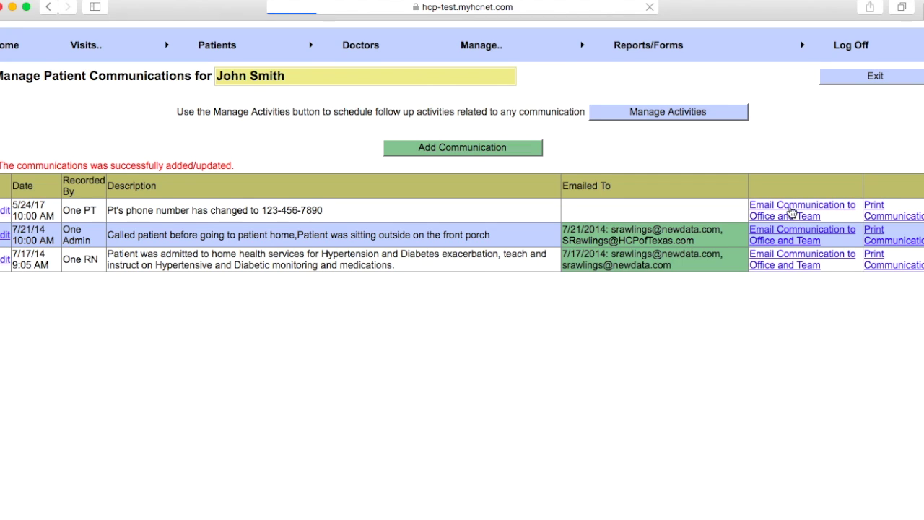